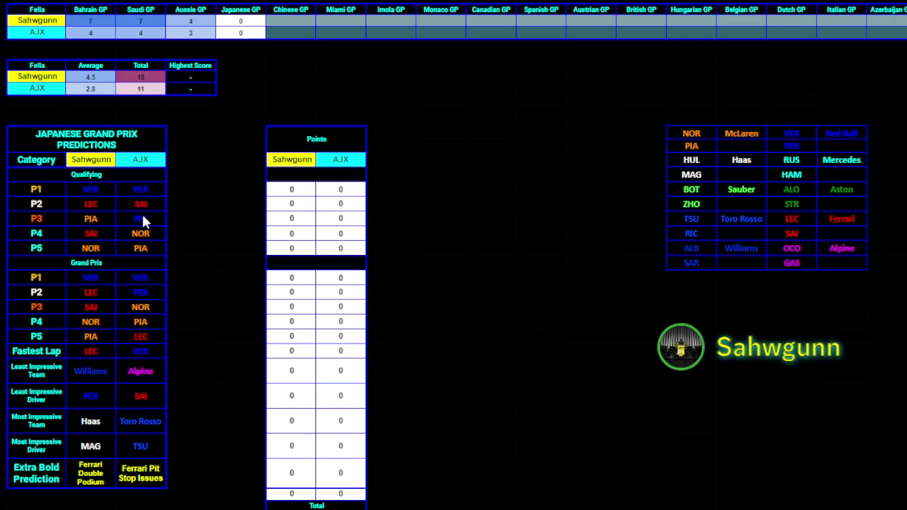
Shade both P1 qualifying VER predictions dark green
drag(111, 188, 156, 191)
click(461, 1)
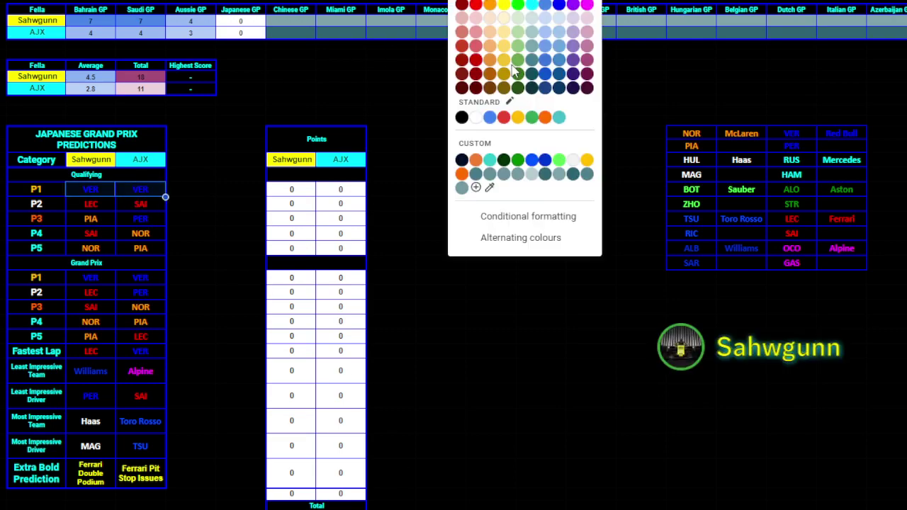
click(505, 162)
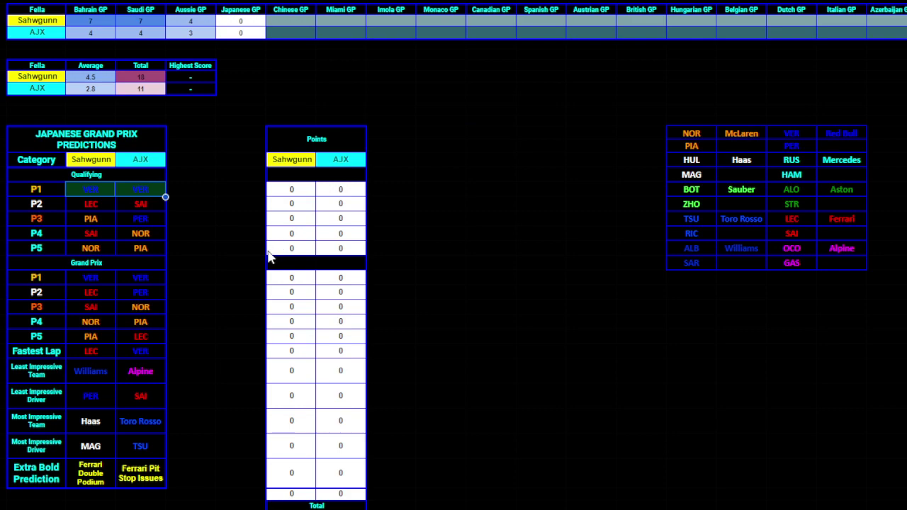
Enter 1 point for each player in the P1 qualifying points cells
click(291, 192)
text(1)
key(Tab)
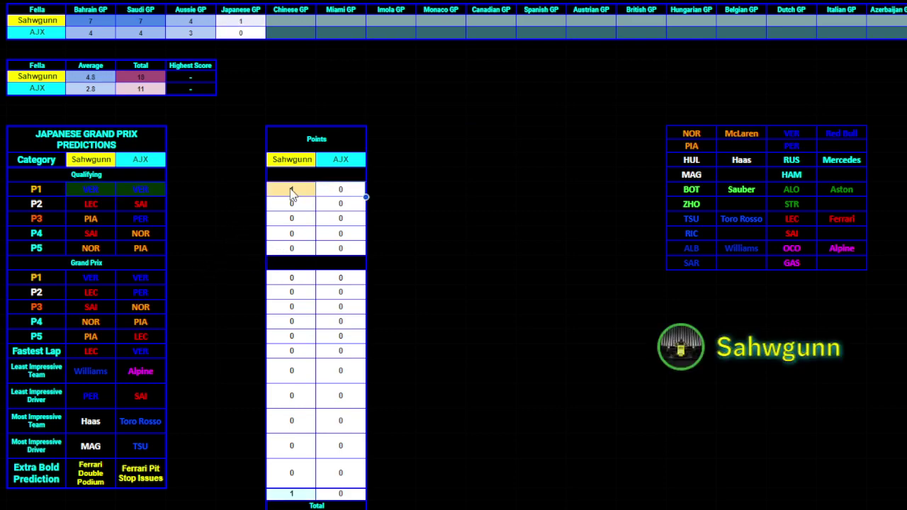
text(1)
key(Tab)
click(482, 306)
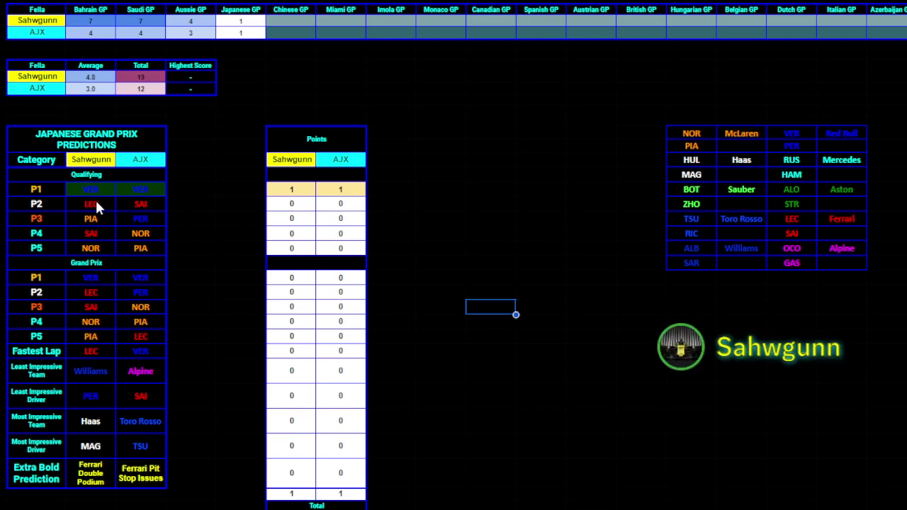
Shade both players' P2 and P3 qualifying predictions, including PIA and PER, dark red
drag(98, 205, 126, 203)
click(457, 2)
click(475, 87)
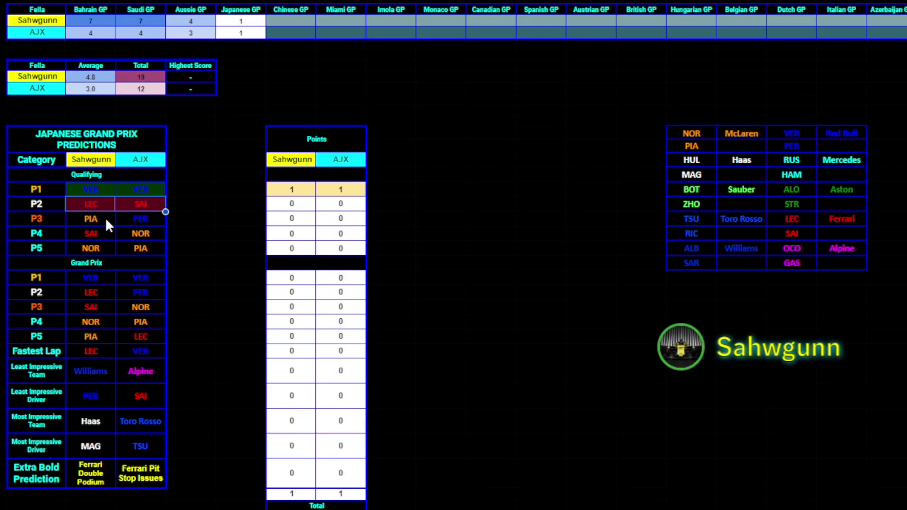
click(107, 219)
shift+click(137, 224)
click(460, 0)
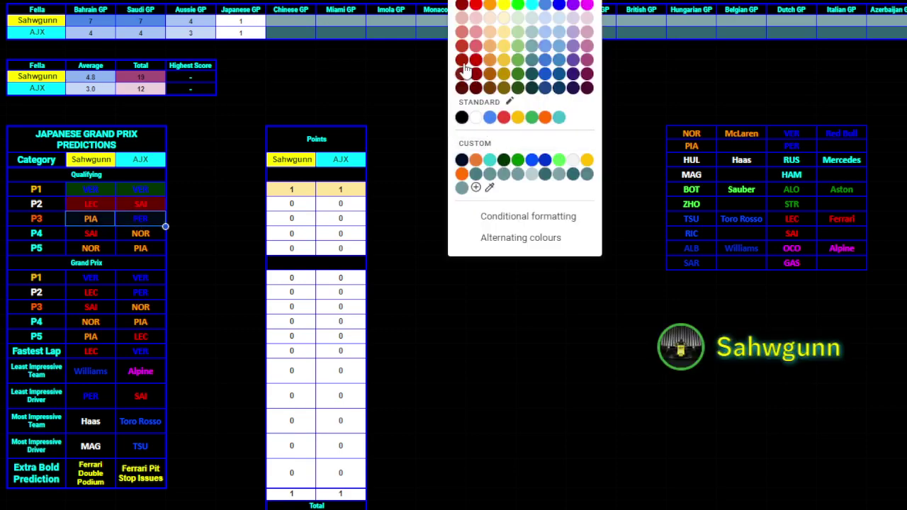
click(476, 88)
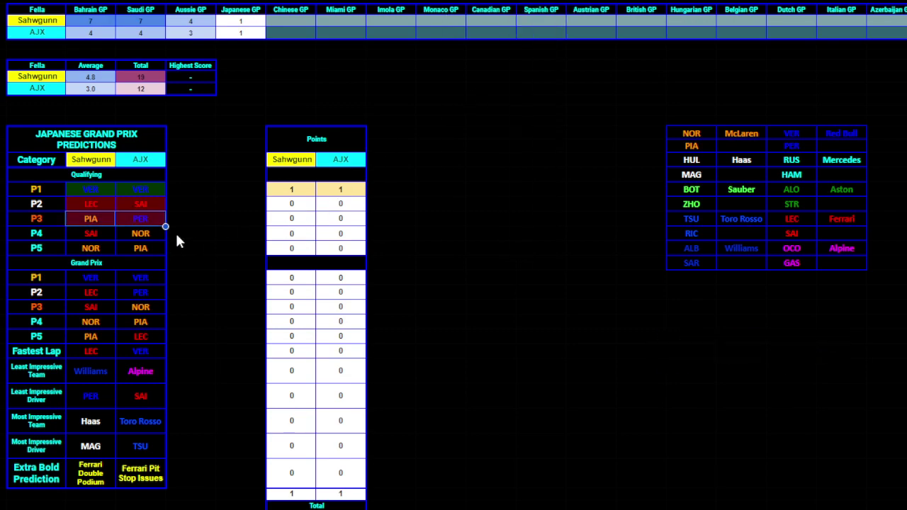
click(210, 251)
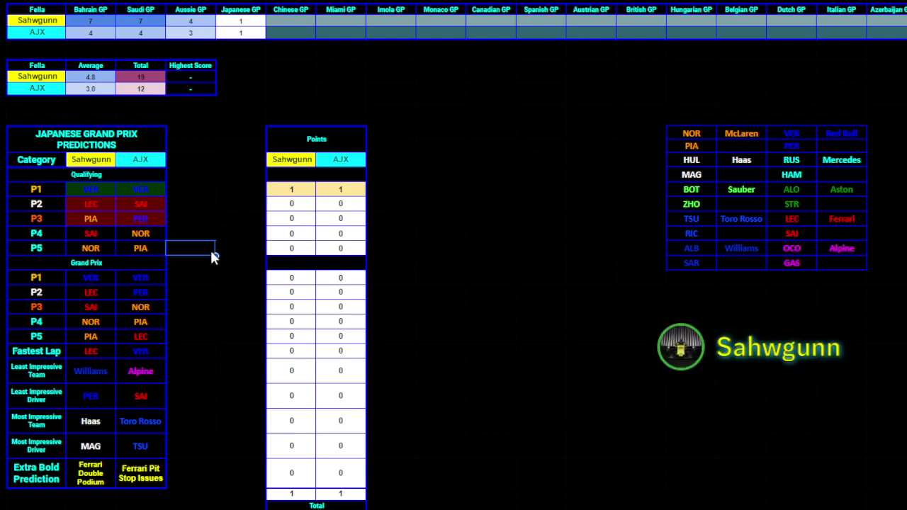
Shade the first player's P4 SAI pick dark green and the remaining P4 and P5 picks dark red
click(90, 236)
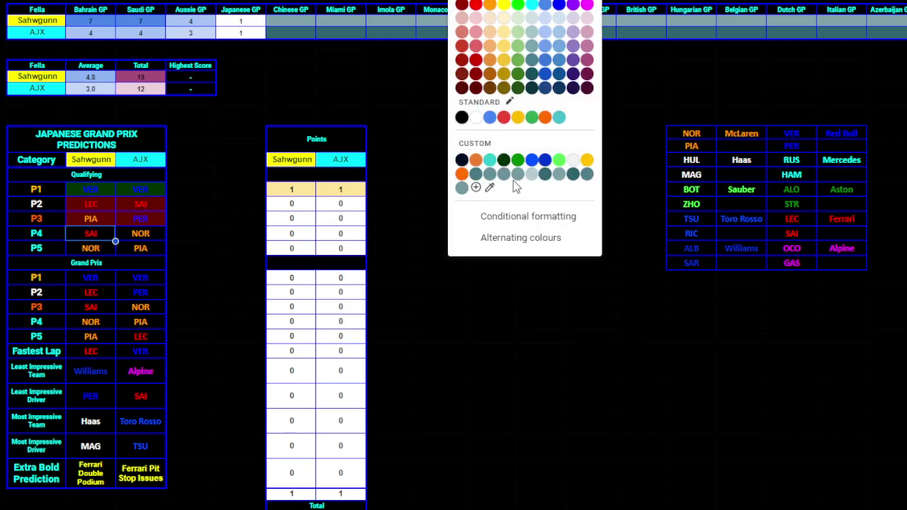
click(503, 159)
drag(148, 238, 89, 249)
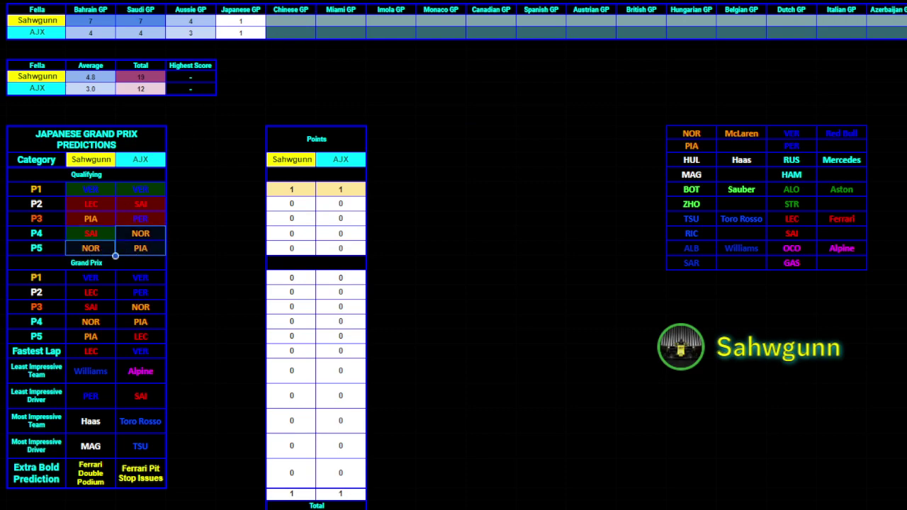
click(468, 71)
click(239, 224)
Give the first player 1 point for the P4 qualifying pick
click(308, 237)
text(1)
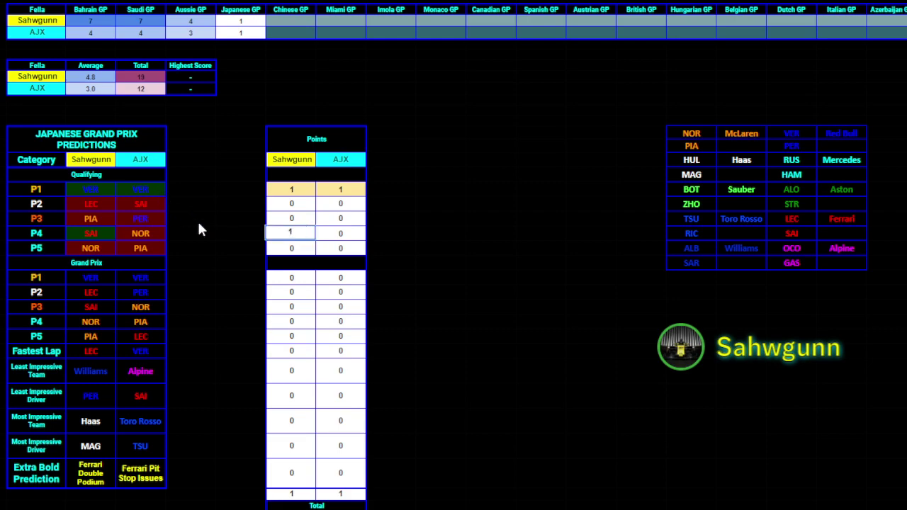
click(199, 222)
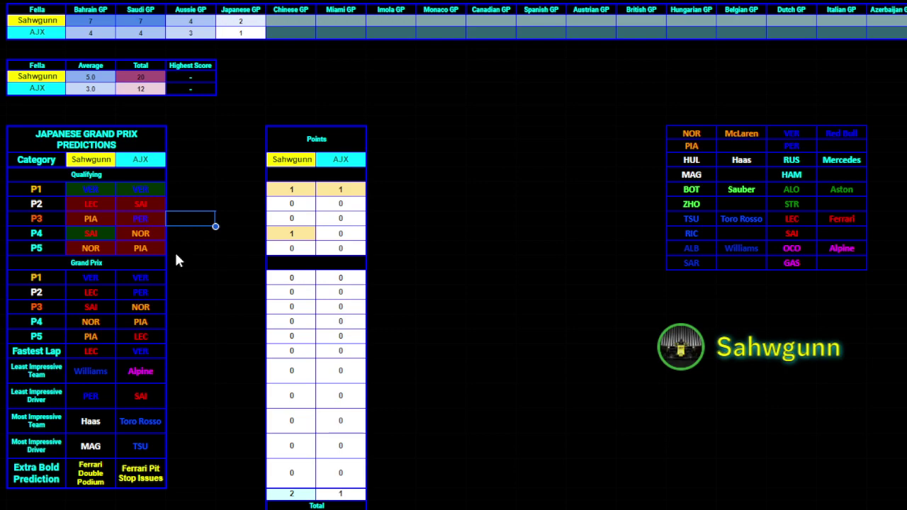
Shade both Grand Prix P1 picks, the second player's P2 pick and the SAI P3 pick dark green
drag(98, 277, 140, 278)
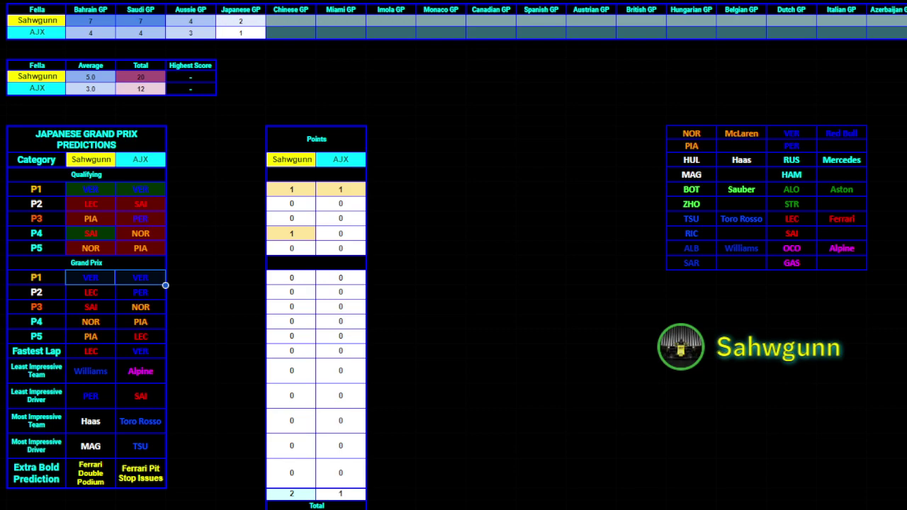
click(468, 0)
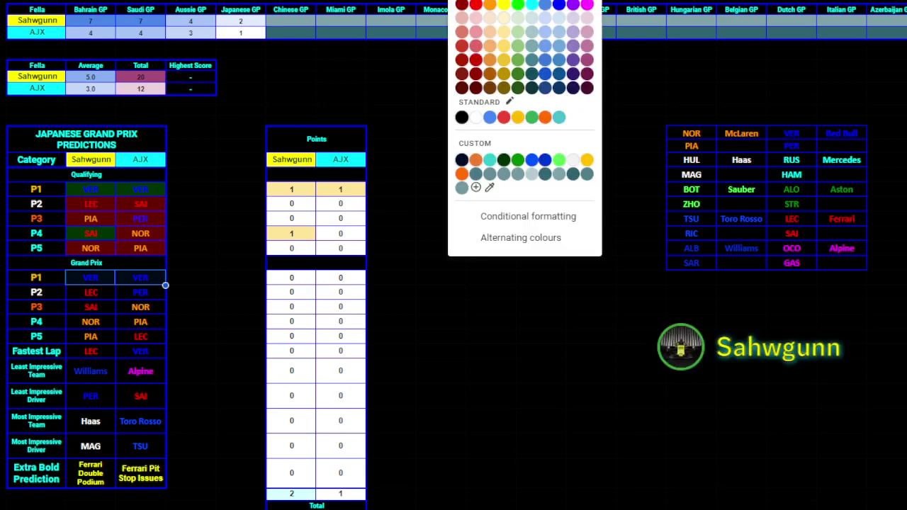
click(503, 160)
click(144, 292)
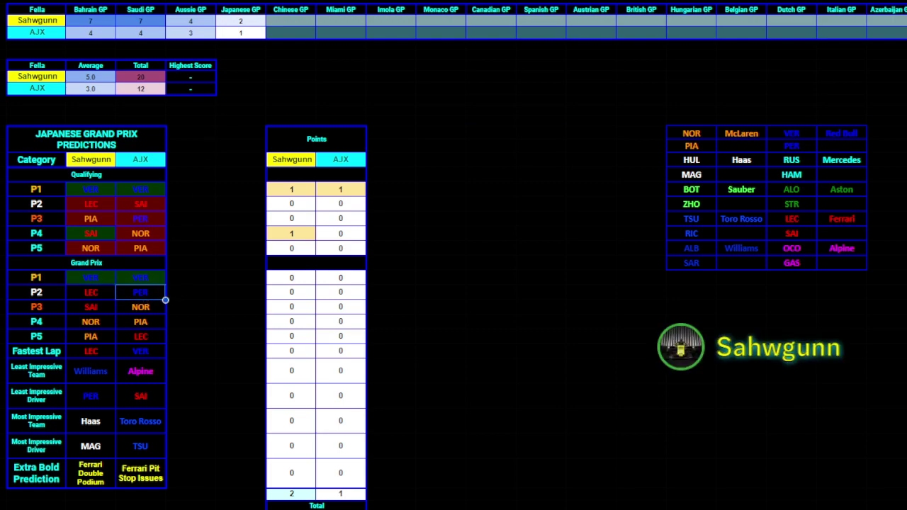
click(468, 0)
click(503, 159)
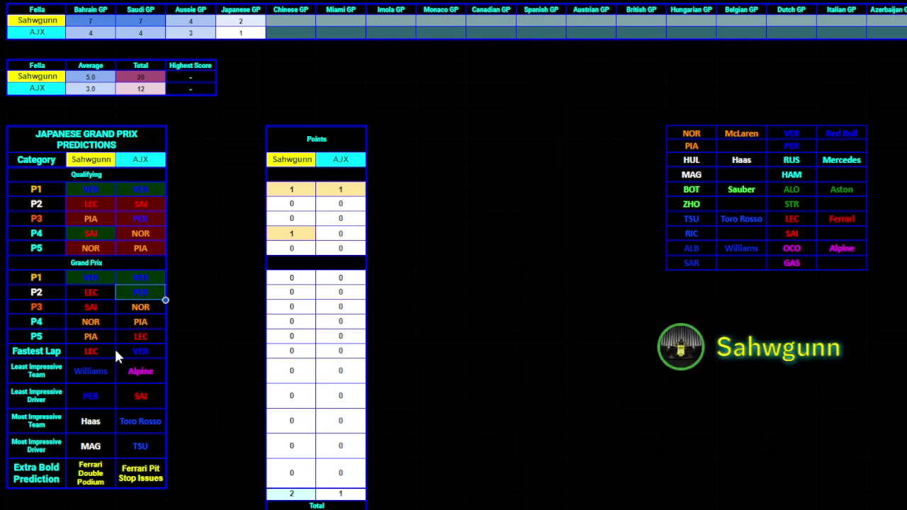
click(90, 308)
click(468, 0)
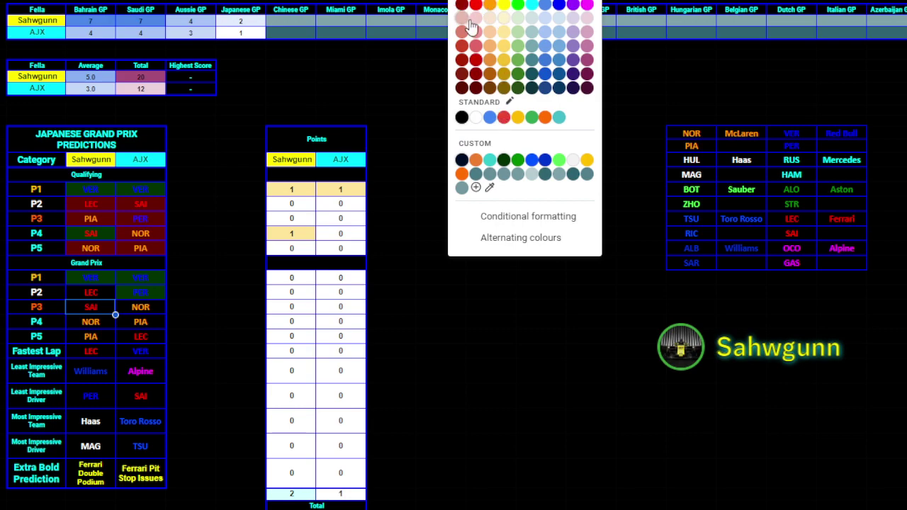
click(504, 160)
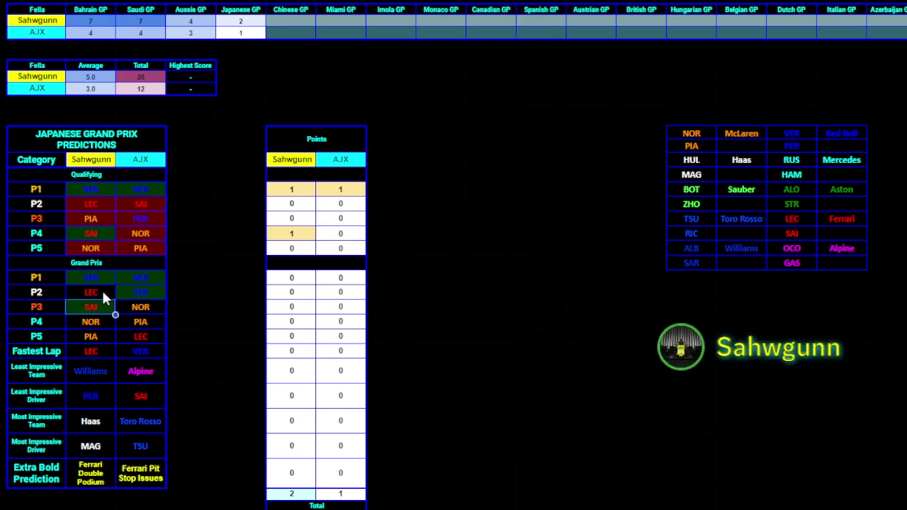
Shade the wrong LEC and NOR Grand Prix picks dark red
drag(103, 293, 162, 307)
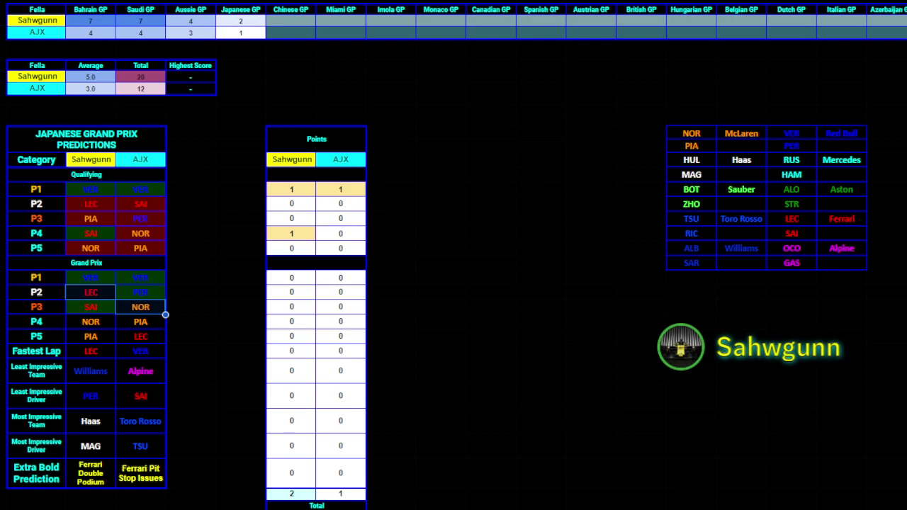
click(488, 2)
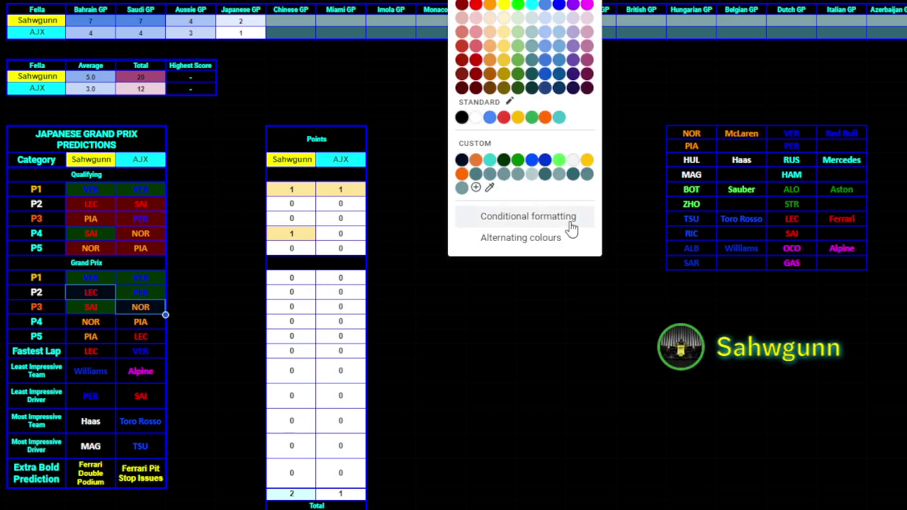
click(478, 80)
click(212, 339)
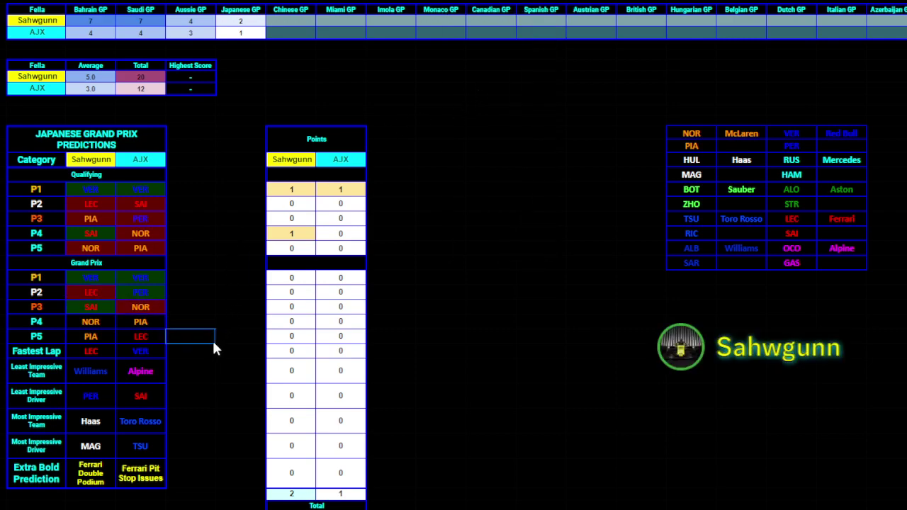
Enter 1 in the Grand Prix points cells for each correct P1–P3 pick, making the tally 4–3
click(292, 279)
text(1)
key(Tab)
text(1)
key(Return)
key(Tab)
text(1)
key(Return)
text(1)
click(239, 339)
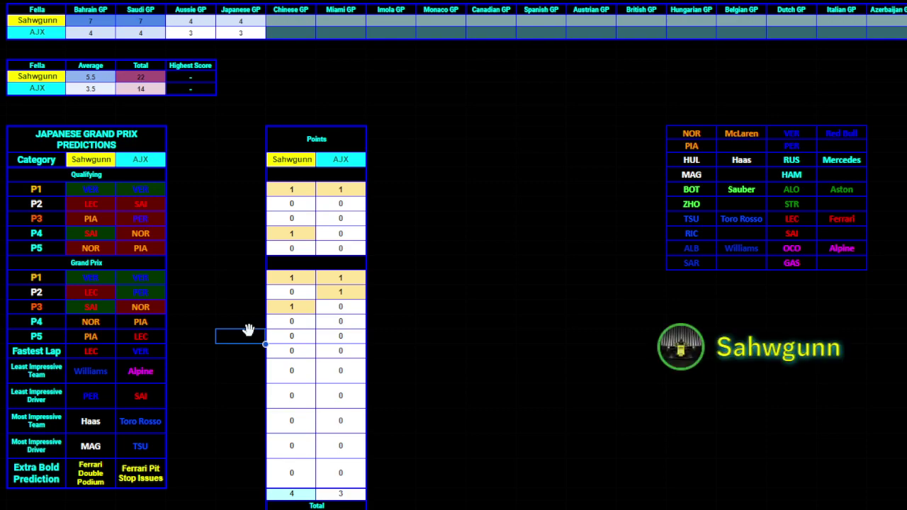
Shade all four Grand Prix P4 and P5 predictions dark red
right_click(96, 320)
click(77, 325)
drag(108, 317, 147, 338)
click(496, 2)
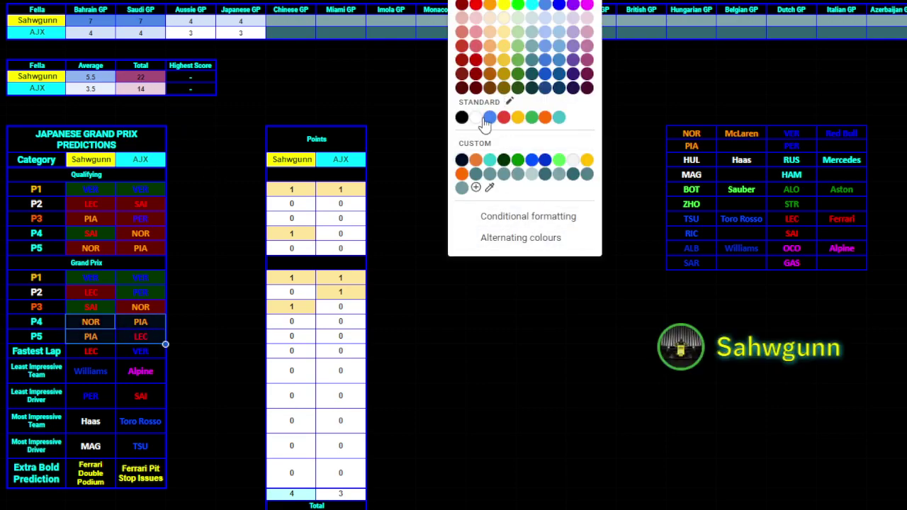
click(476, 87)
click(211, 354)
Shade the second player's Fastest Lap pick green, the LEC pick red, and give the second player 1 point
click(145, 352)
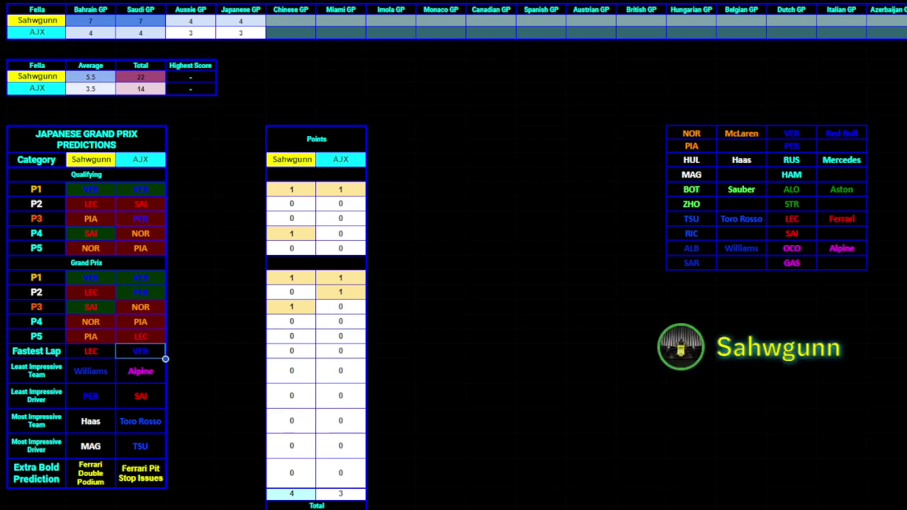
click(497, 1)
click(504, 160)
click(89, 350)
click(496, 1)
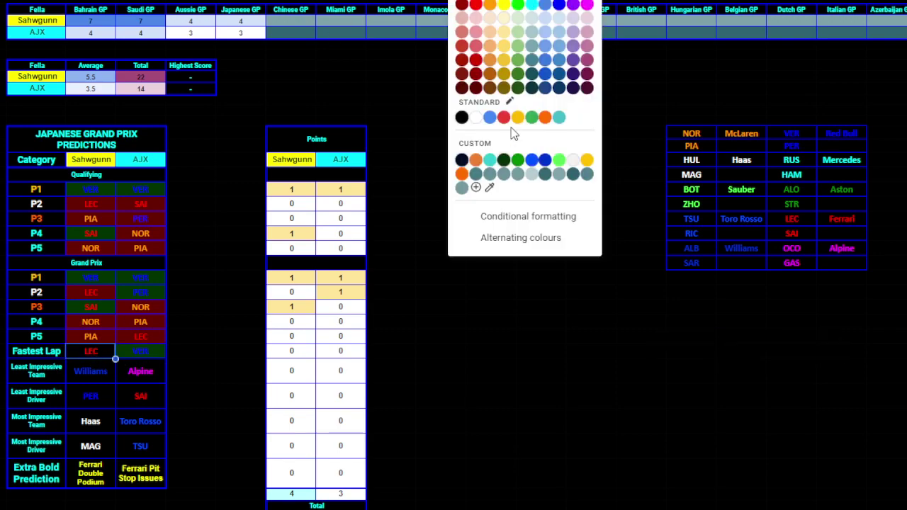
click(477, 89)
click(329, 356)
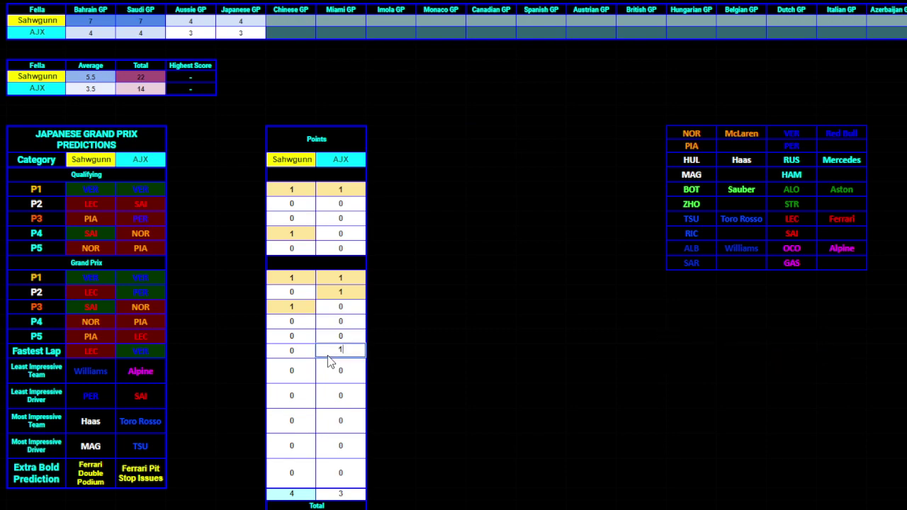
text(1)
click(238, 377)
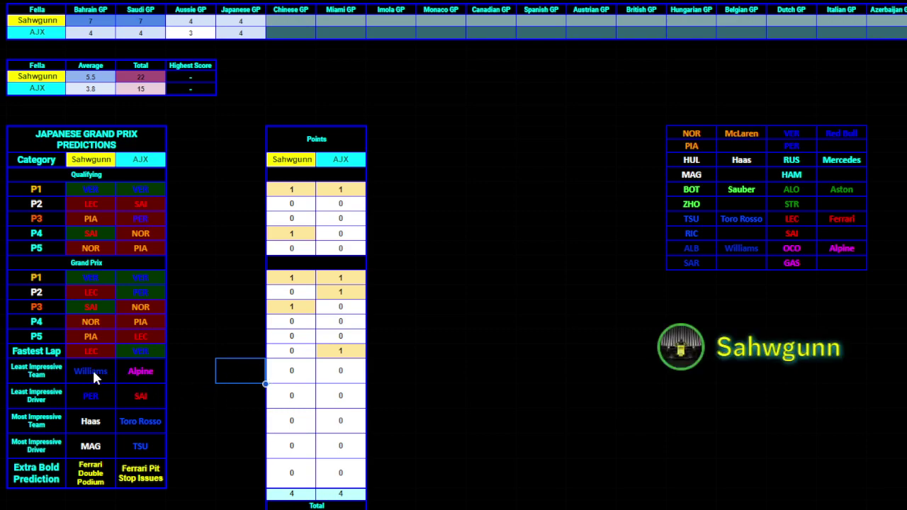
Shade the Williams and Alpine Least Impressive Team predictions dark red
drag(92, 368, 124, 369)
click(457, 1)
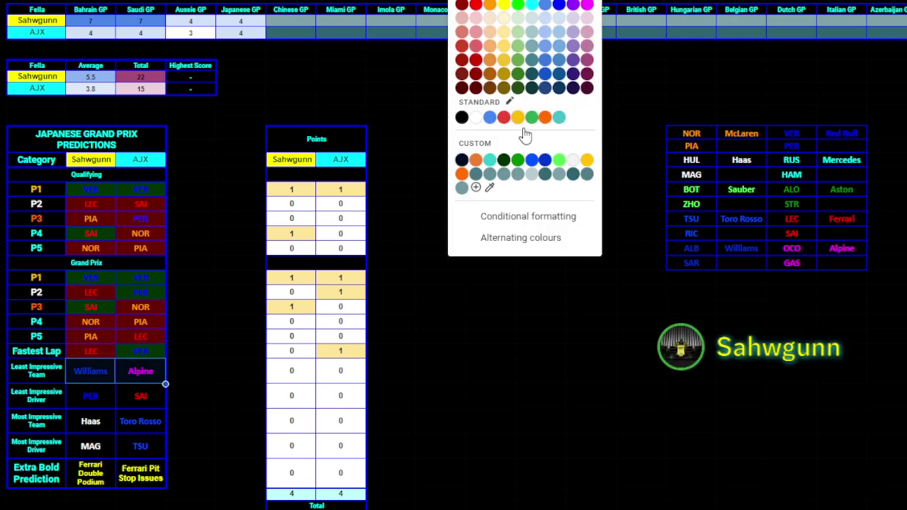
click(503, 159)
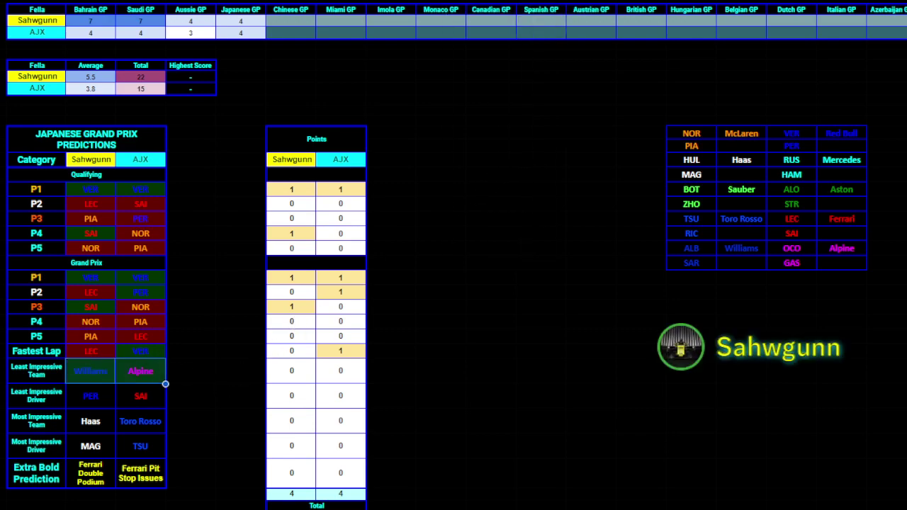
click(457, 1)
click(467, 91)
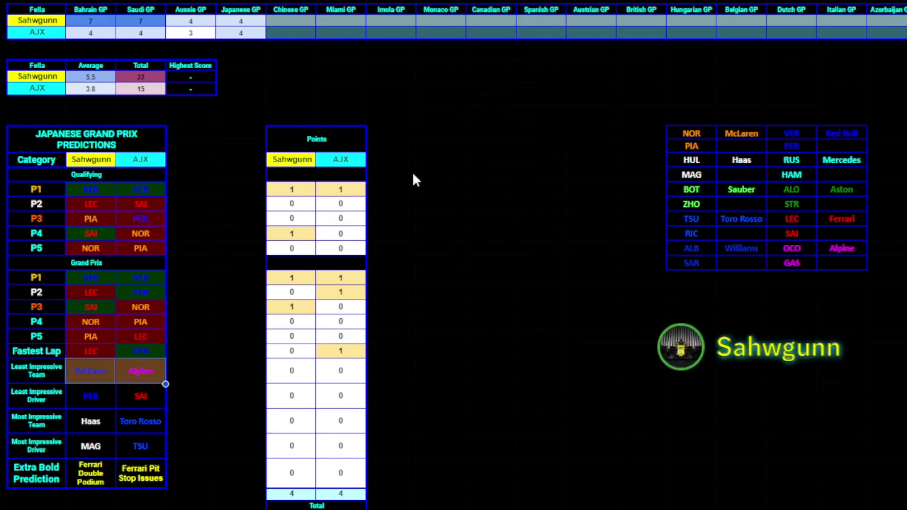
click(458, 2)
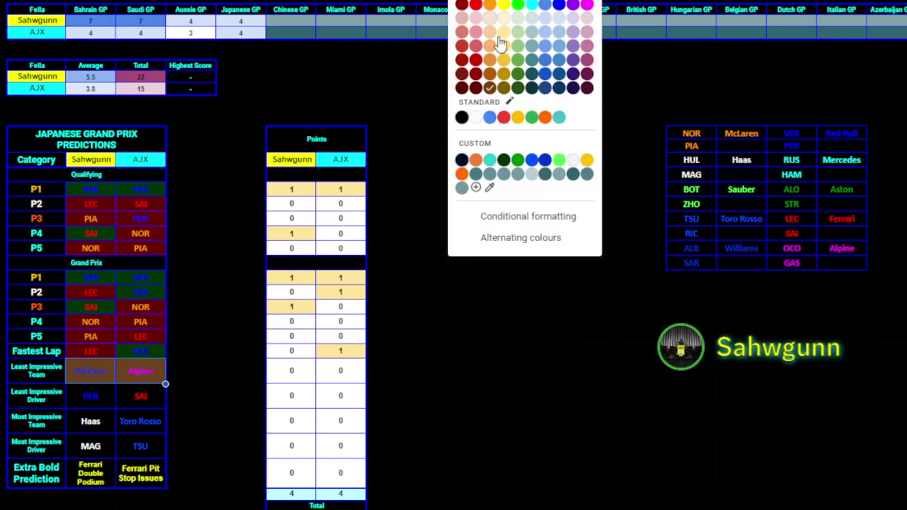
click(474, 91)
click(240, 370)
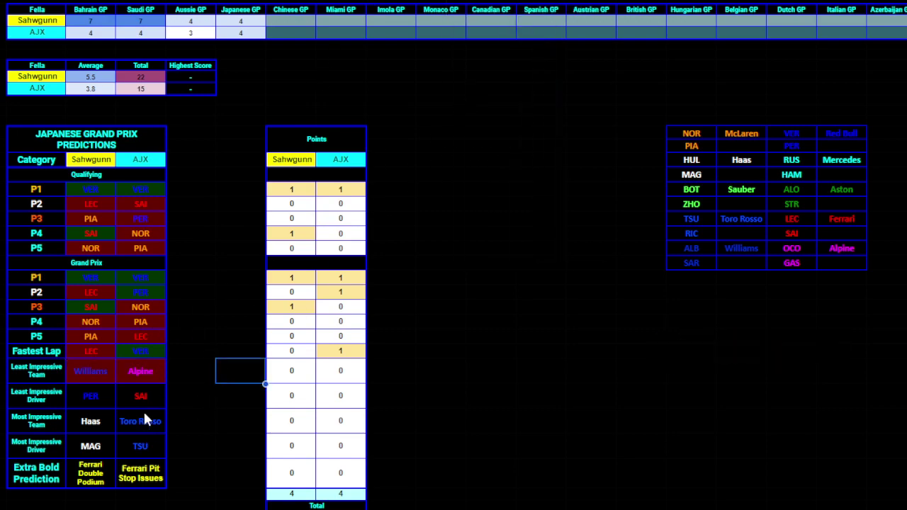
click(94, 397)
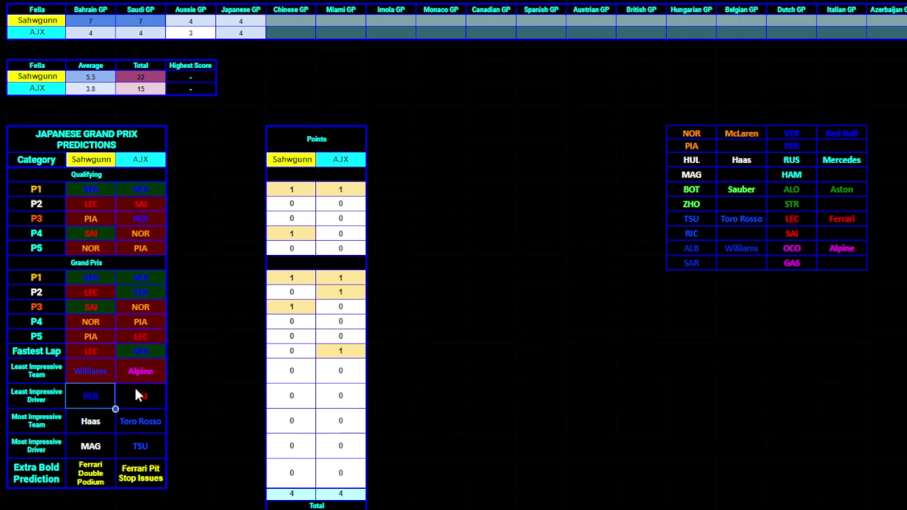
Shade the PER and SAI Least Impressive Driver predictions dark red
drag(126, 399, 146, 394)
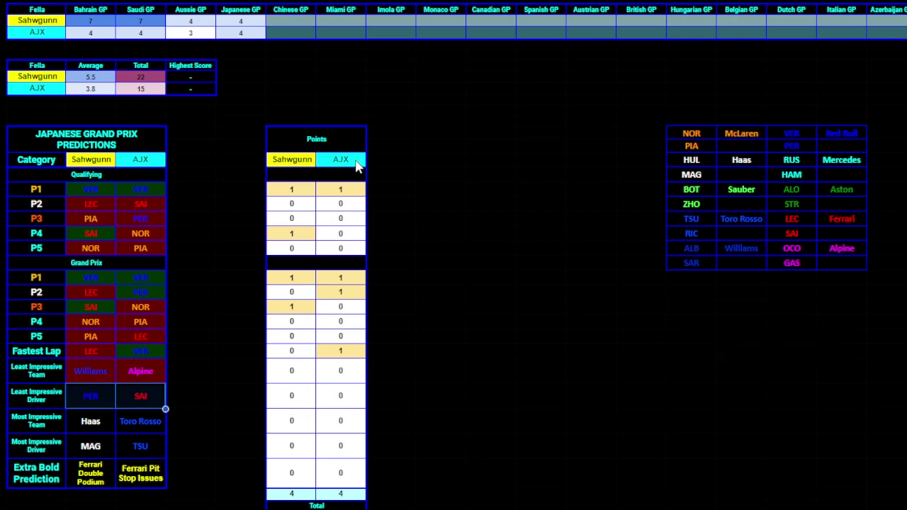
click(469, 85)
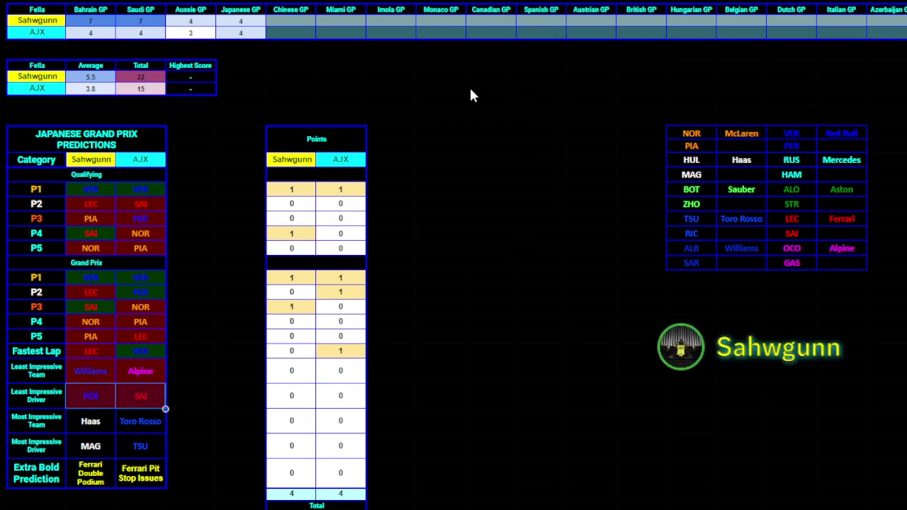
click(96, 419)
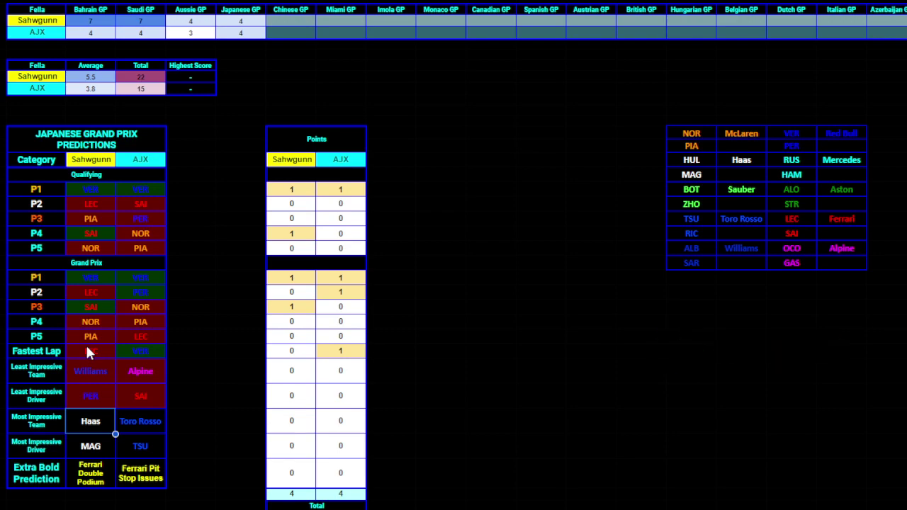
Shade the Haas and Toro Rosso Most Impressive Team predictions dark red
drag(98, 410, 121, 412)
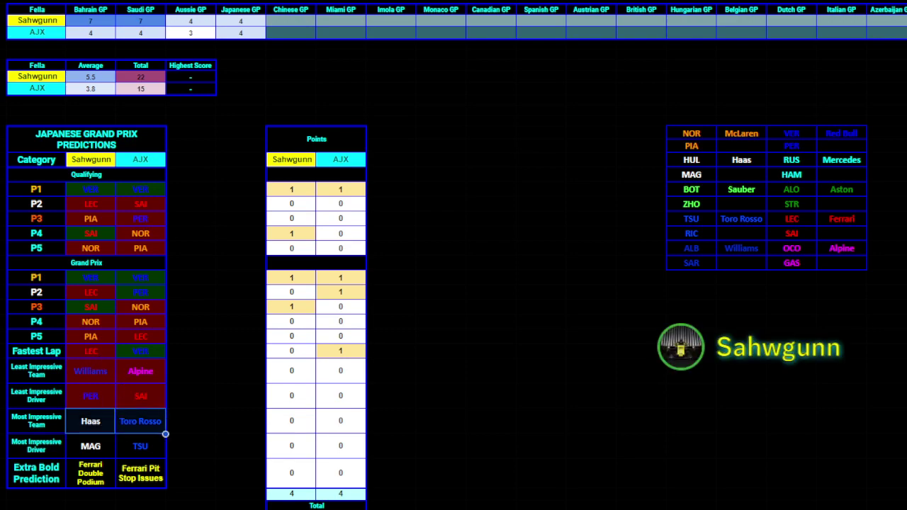
click(526, 1)
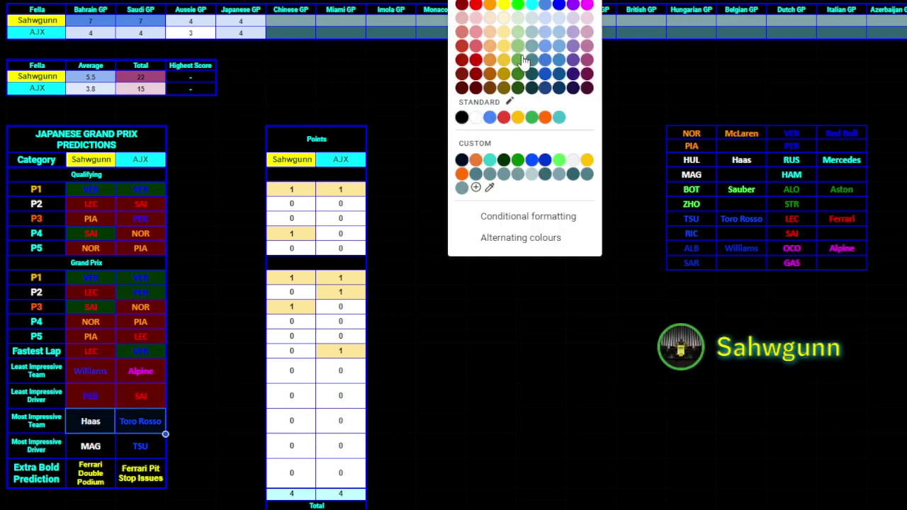
click(473, 88)
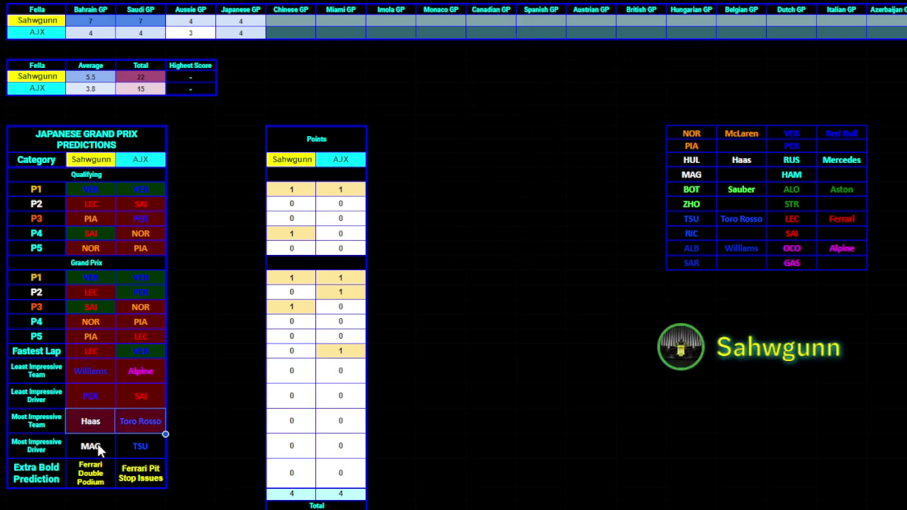
drag(107, 445, 141, 446)
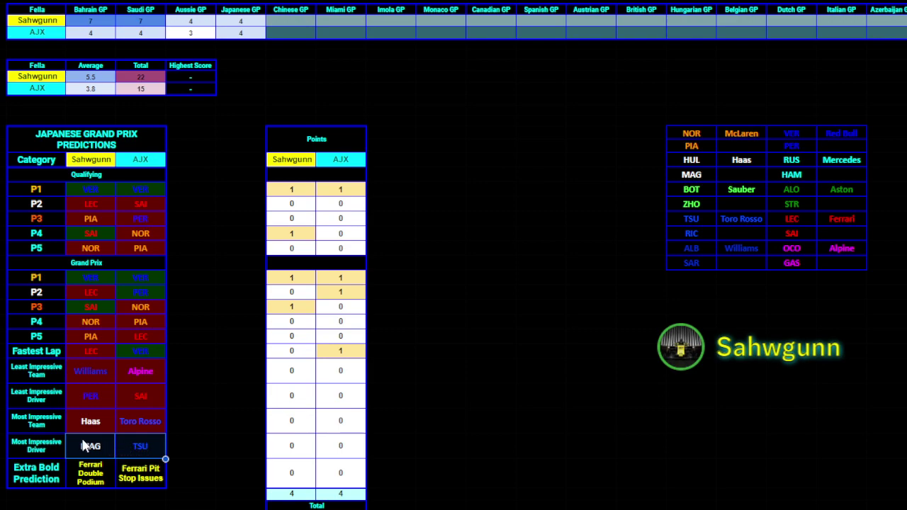
Shade the MAG and TSU Most Impressive Driver predictions dark red
click(140, 446)
click(457, 1)
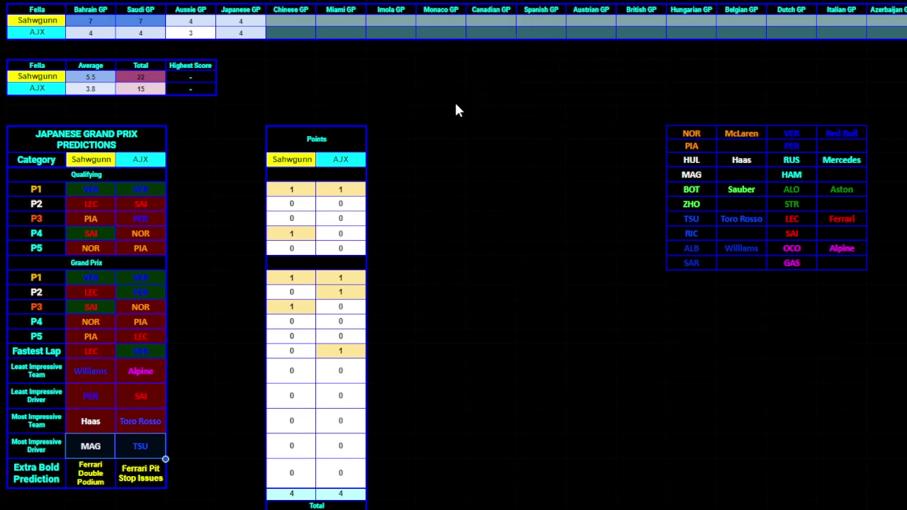
click(223, 444)
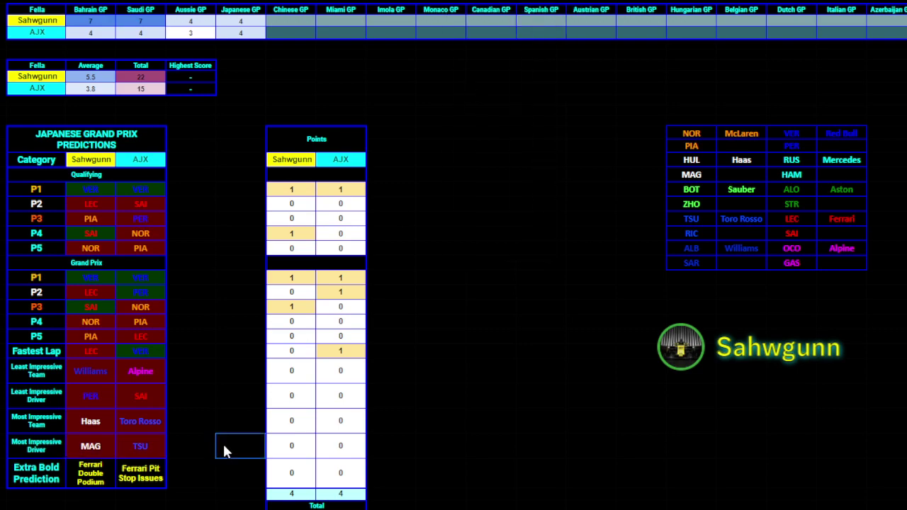
Shade the Ferrari Double Podium and Ferrari Pit Stop Issues bold predictions dark red
click(86, 482)
shift+click(139, 485)
click(525, 2)
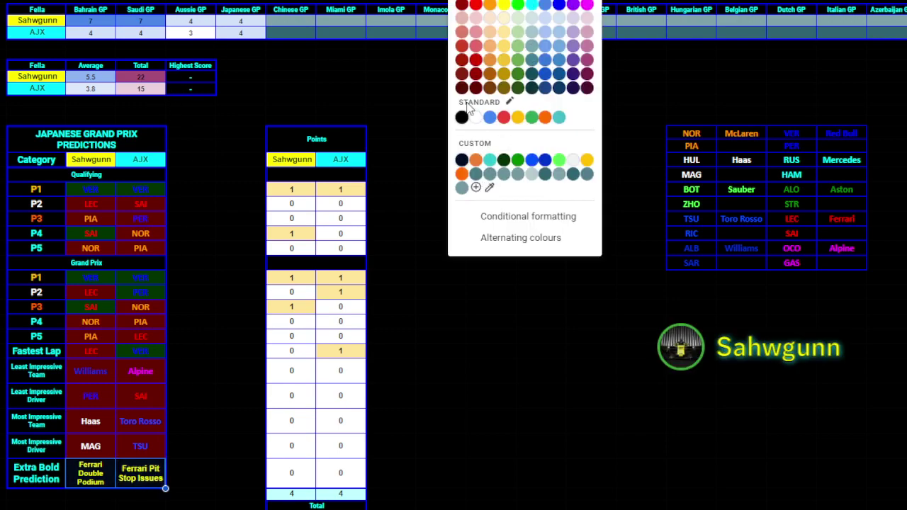
click(233, 411)
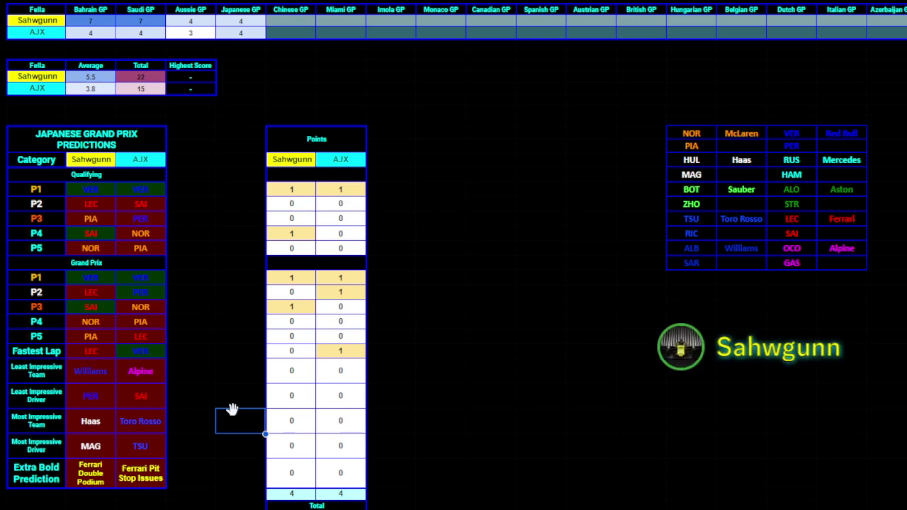